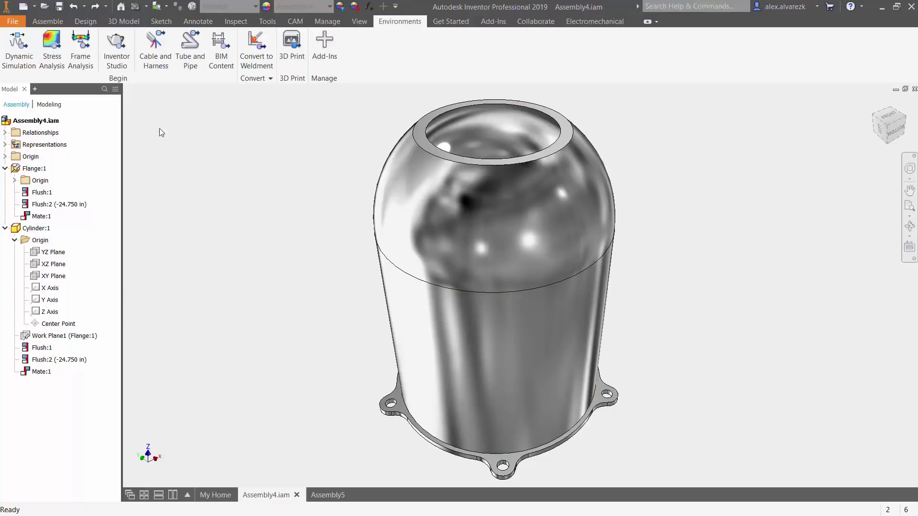
Step: Convert Assembly4 into a weldment with the ANSI standard and Steel, Mild, Welded bead material
click(256, 48)
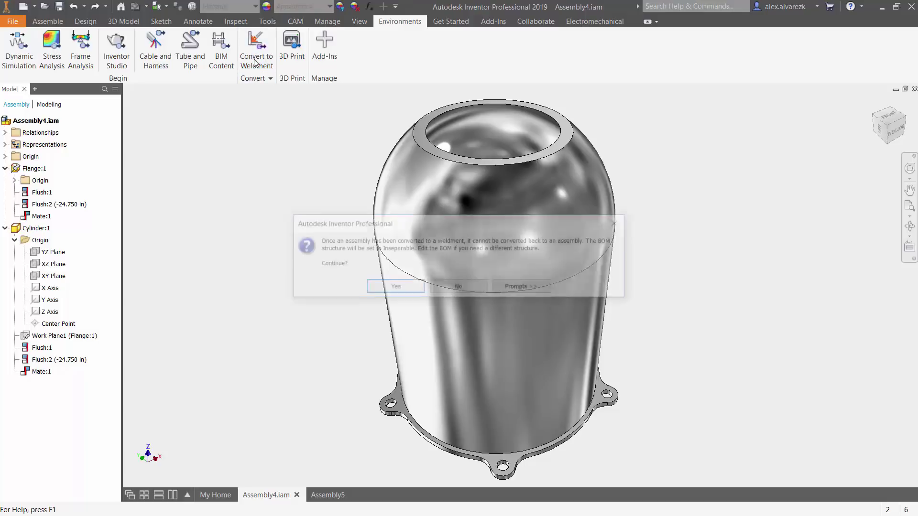
click(388, 289)
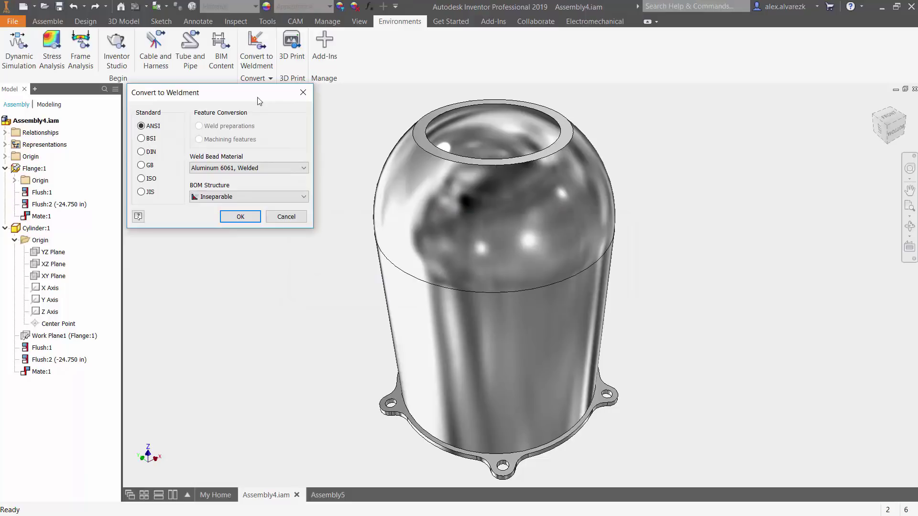
drag(250, 95, 263, 124)
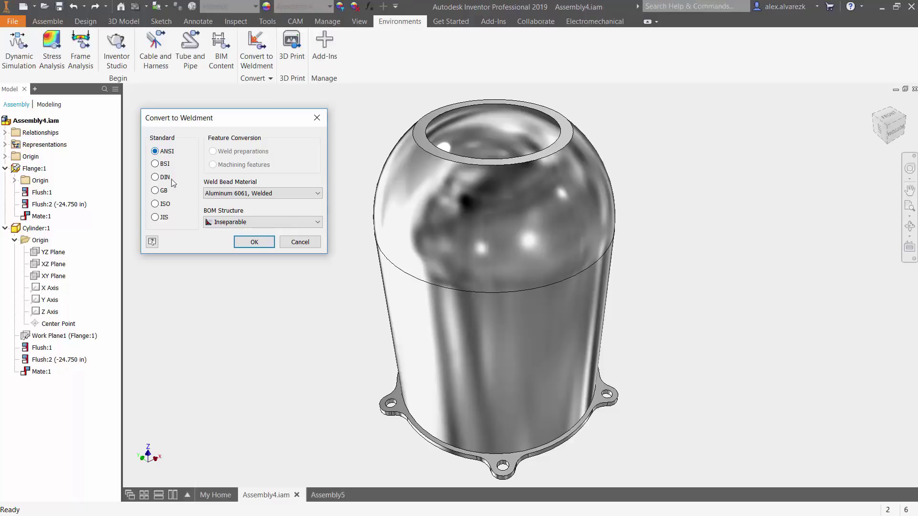
click(160, 204)
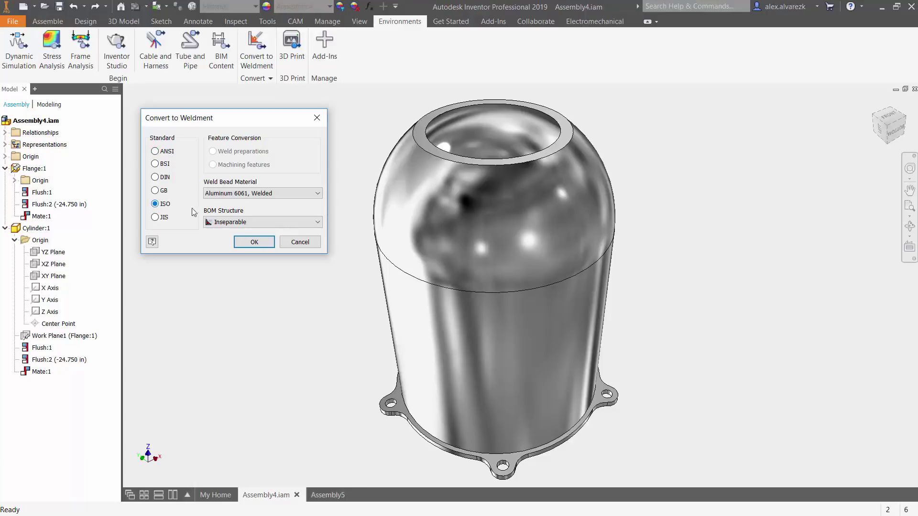
click(162, 152)
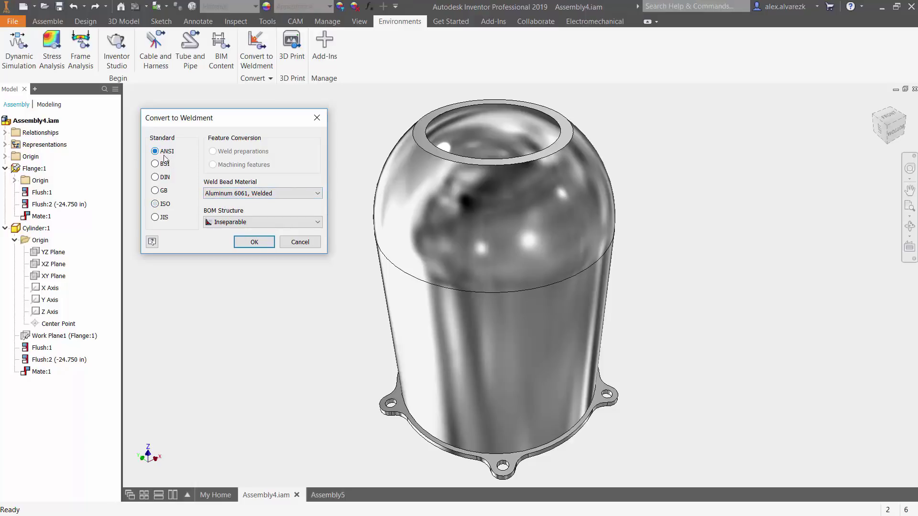
click(225, 193)
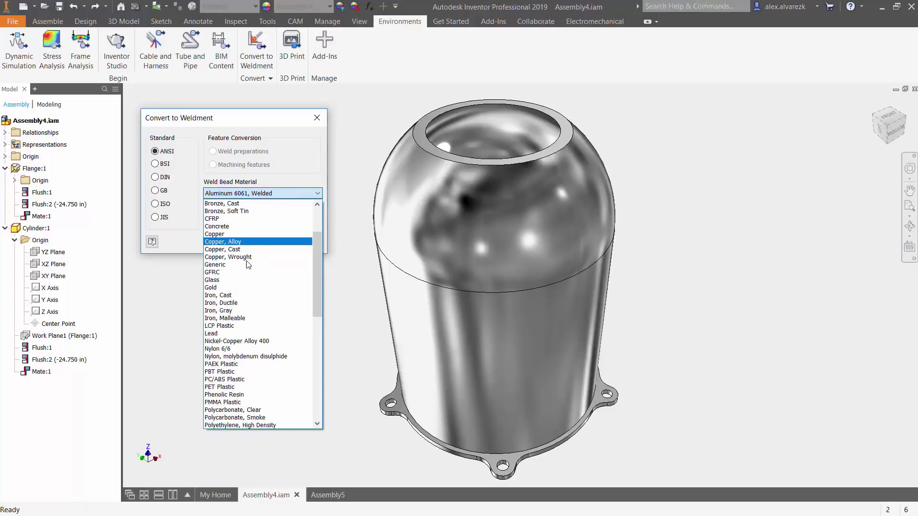
scroll(256, 273, down, 5)
scroll(258, 280, down, 5)
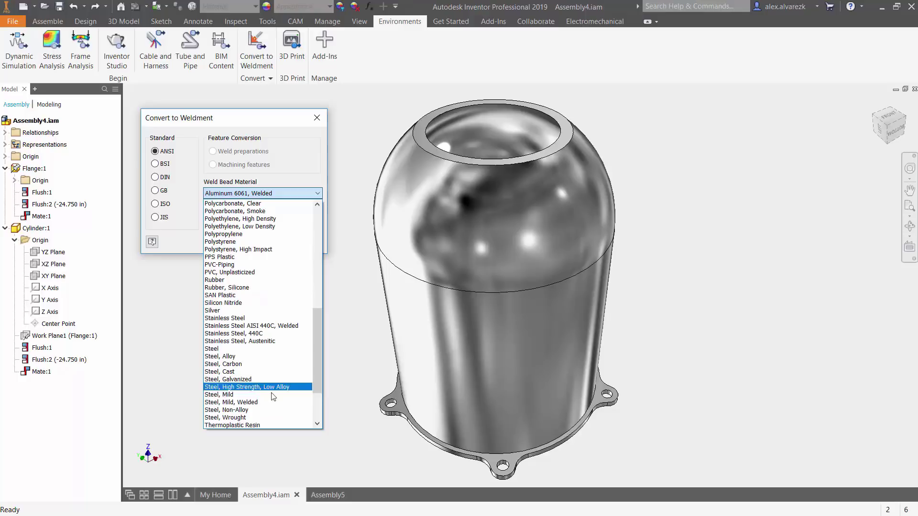
click(264, 402)
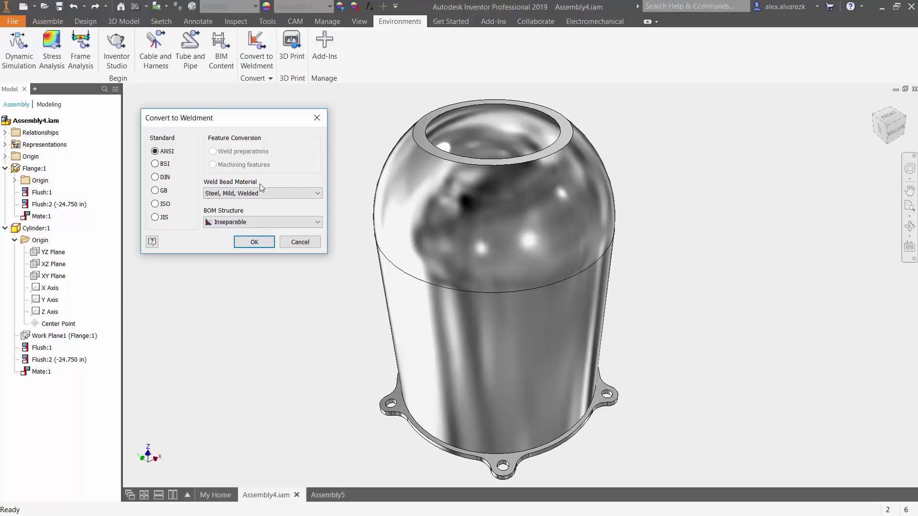
click(252, 246)
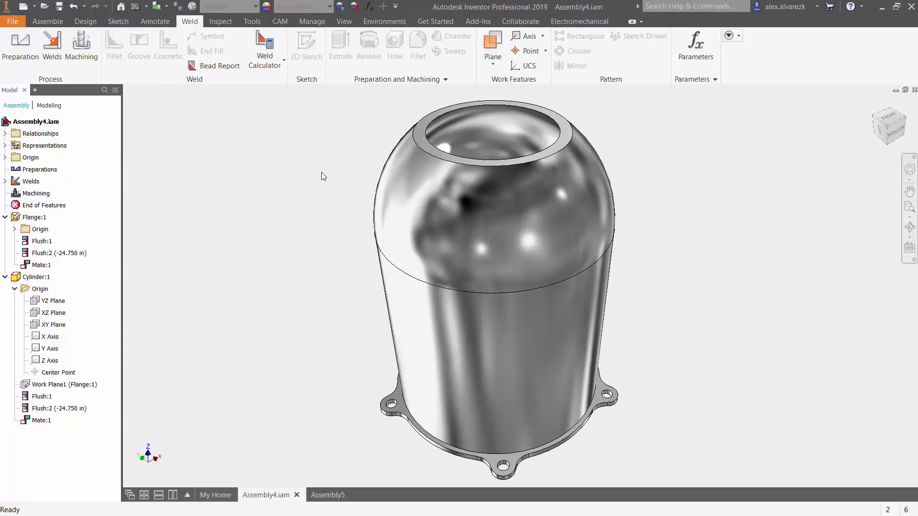
Step: In the Welds environment, start a fillet weld between the flange's top face and the cylinder's outer face
click(59, 52)
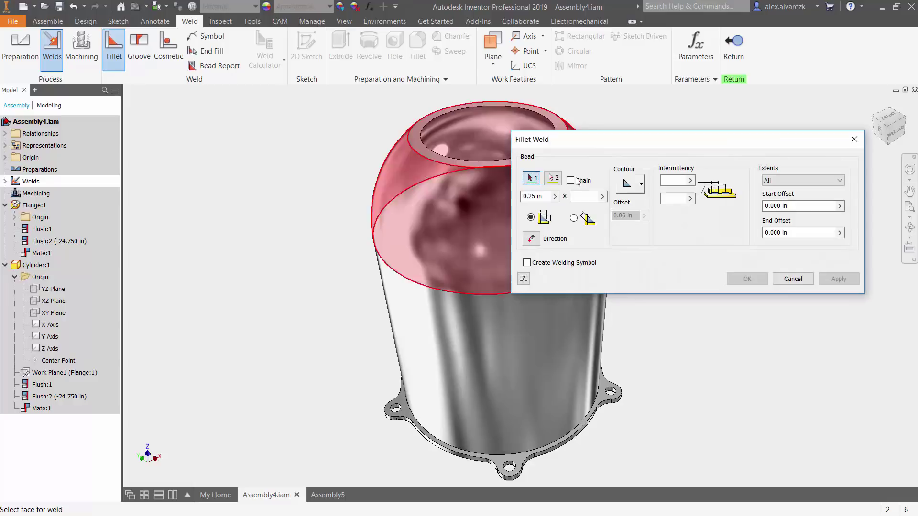
drag(641, 145, 683, 137)
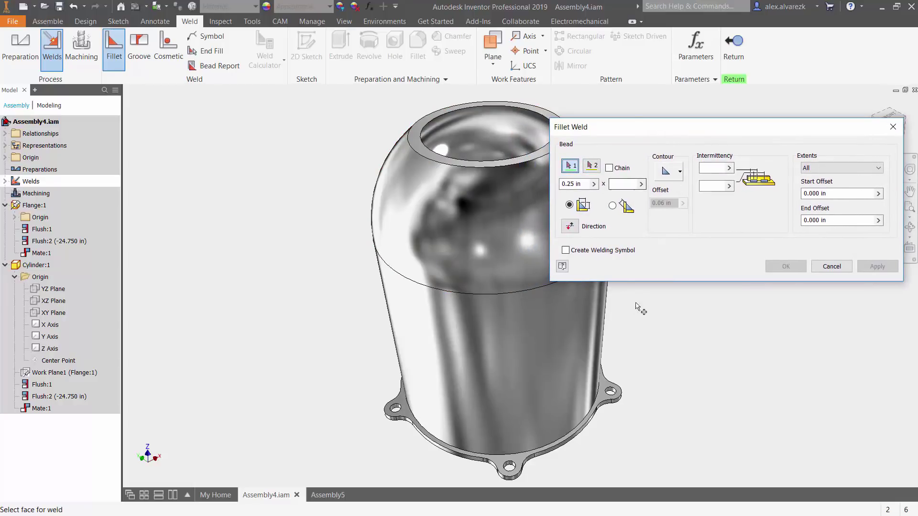
click(604, 394)
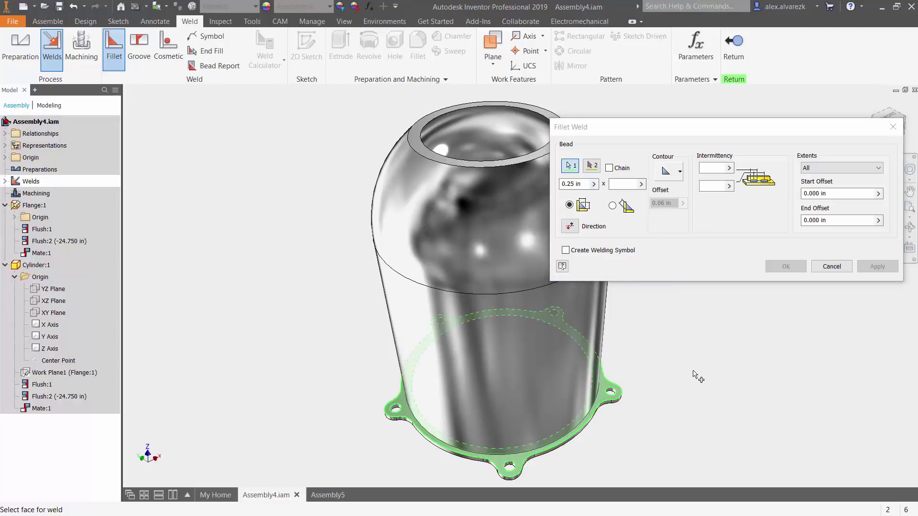
click(595, 171)
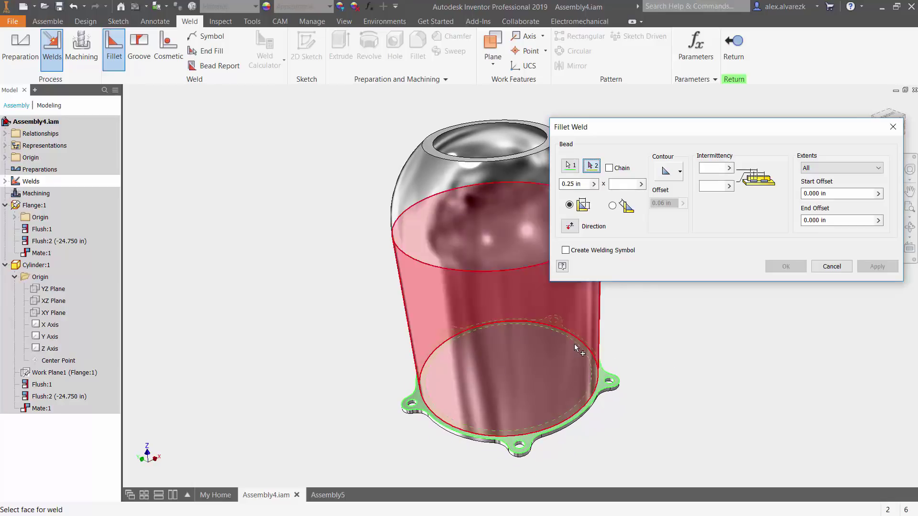
click(588, 349)
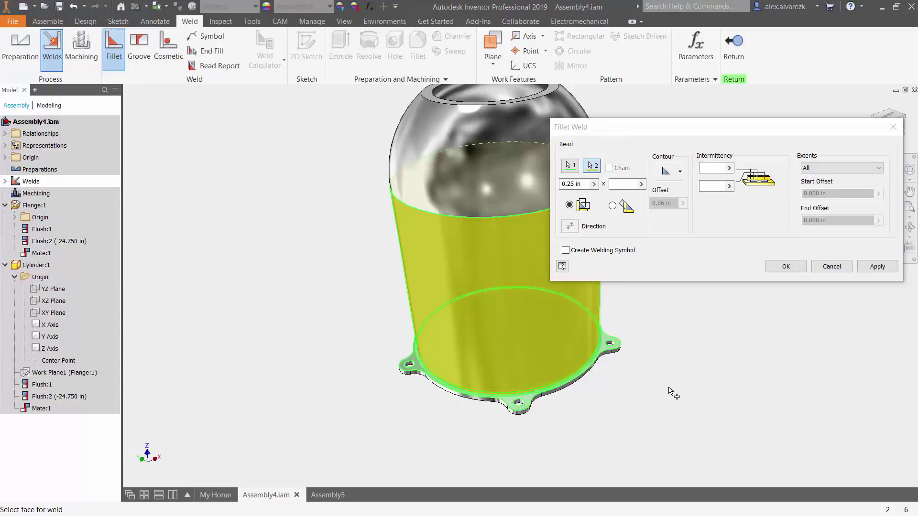
Step: Set the fillet weld contour to Concave and size it by throat measurement
shift+middle_drag(419, 311, 340, 322)
scroll(339, 325, up, 5)
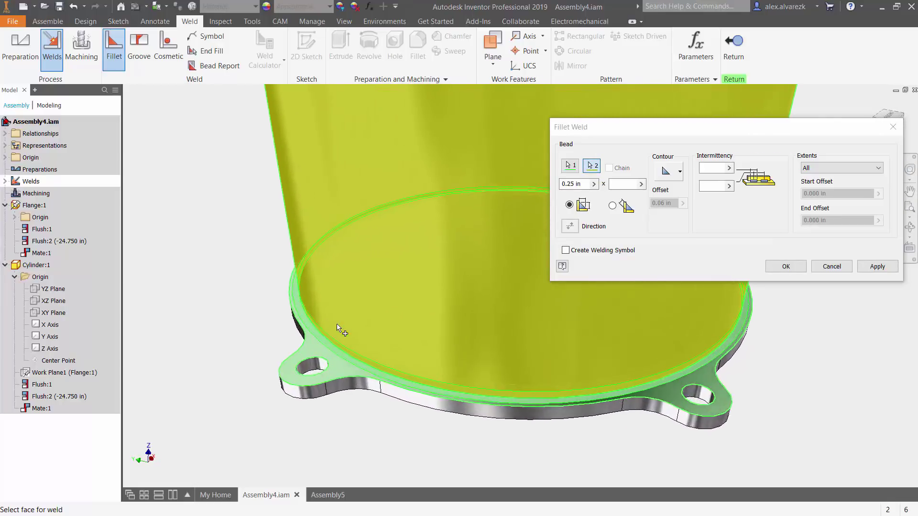
shift+middle_drag(339, 353, 334, 399)
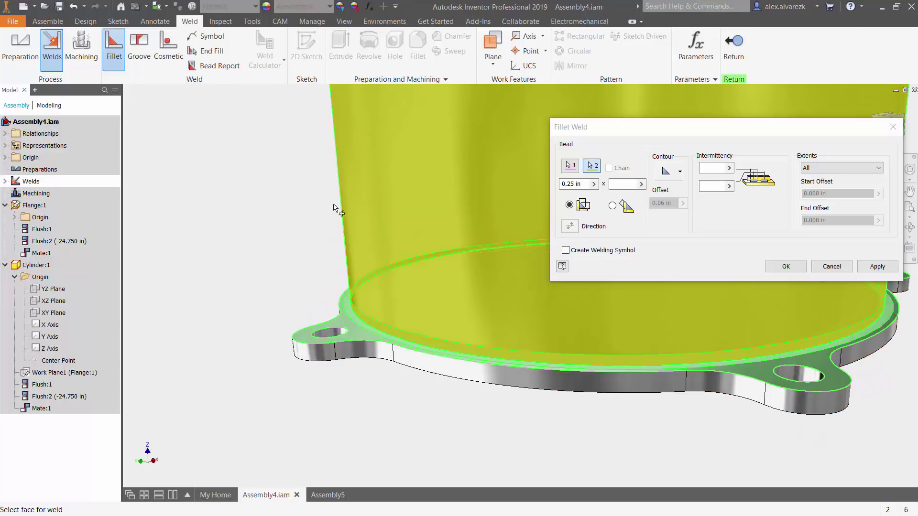
click(676, 172)
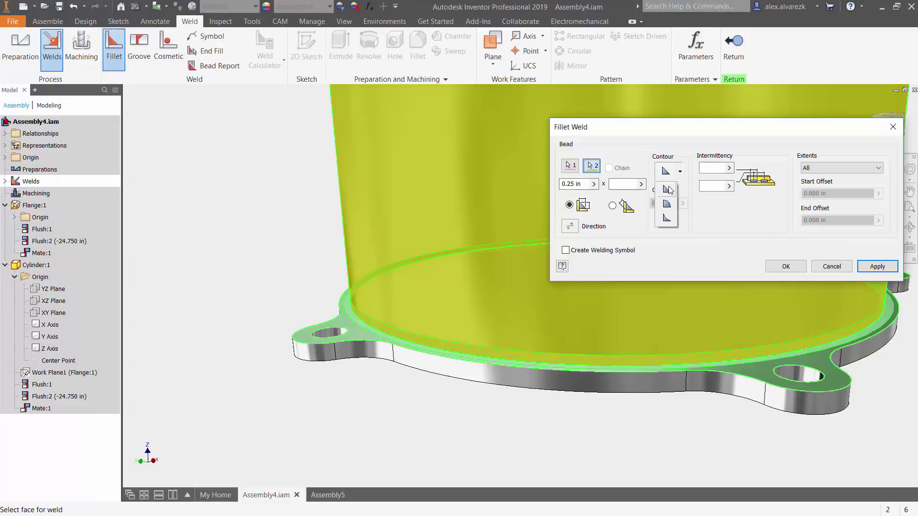
click(667, 219)
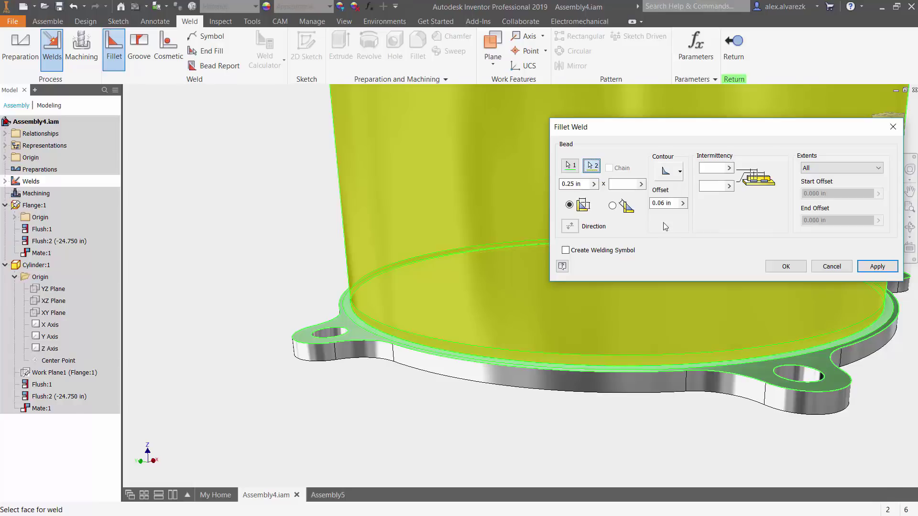
click(613, 206)
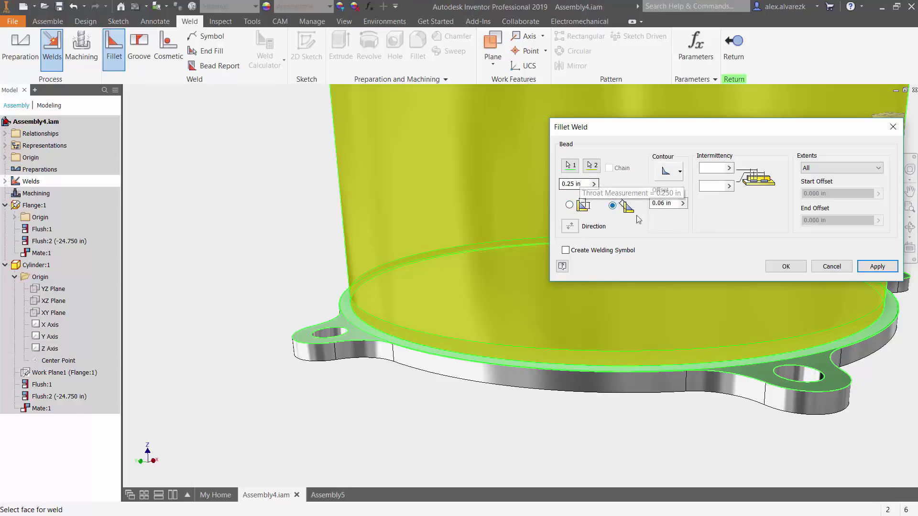
Step: Create the fillet weld bead and check that Fillet Weld 1 appears under Welds > Beads
click(786, 266)
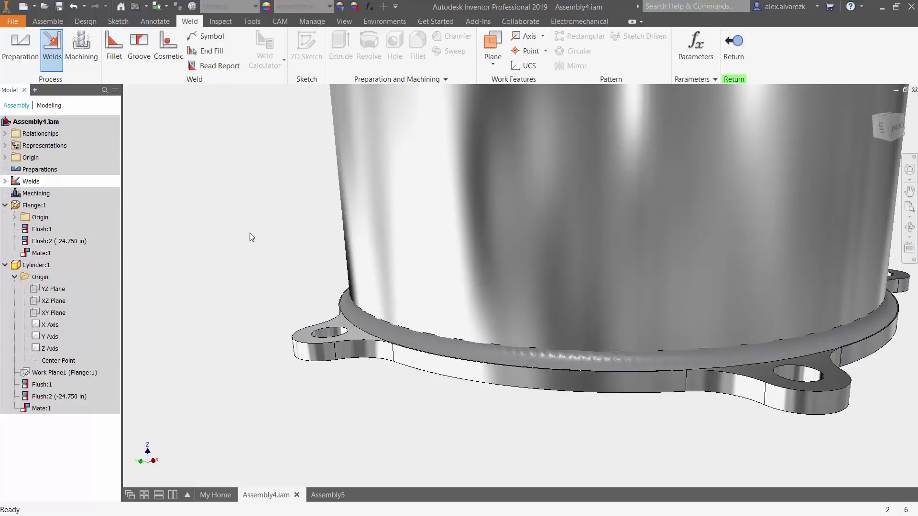
shift+middle_drag(250, 233, 277, 237)
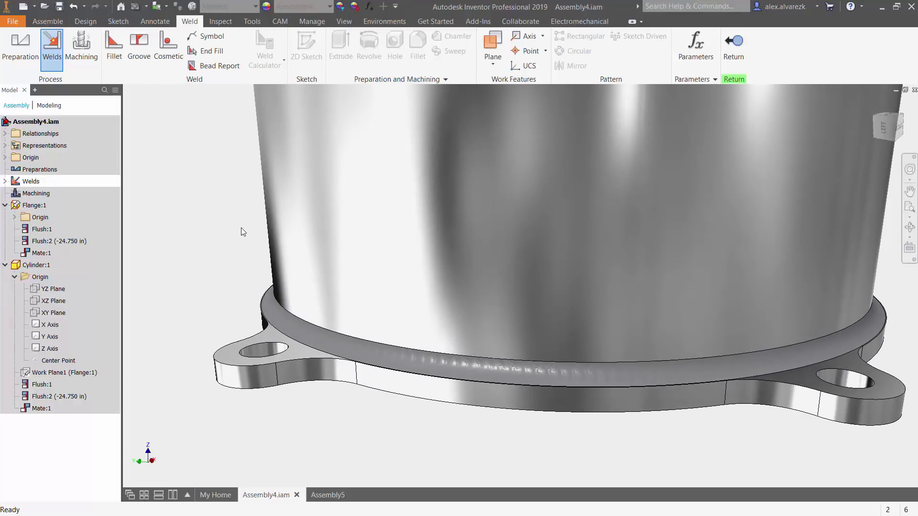
click(5, 182)
click(14, 193)
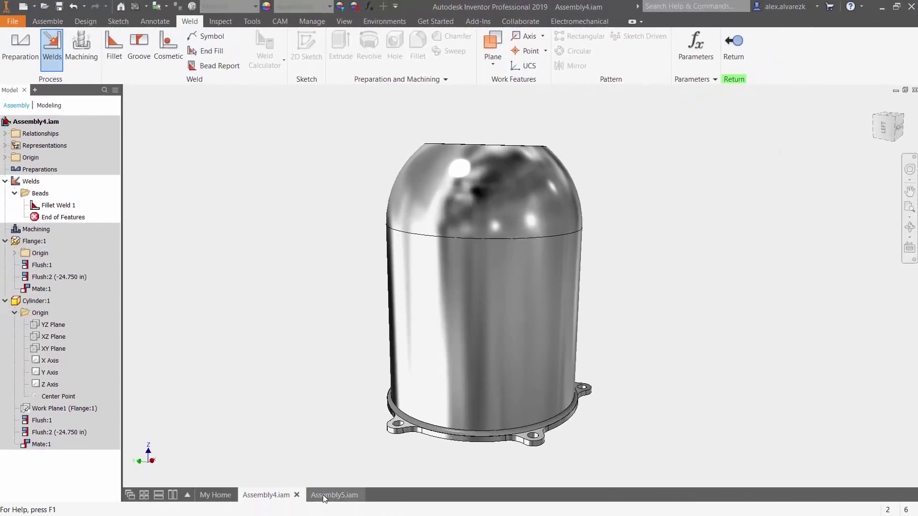
Step: Switch to Assembly5.iam and zoom in on the tube-to-base joint
click(323, 498)
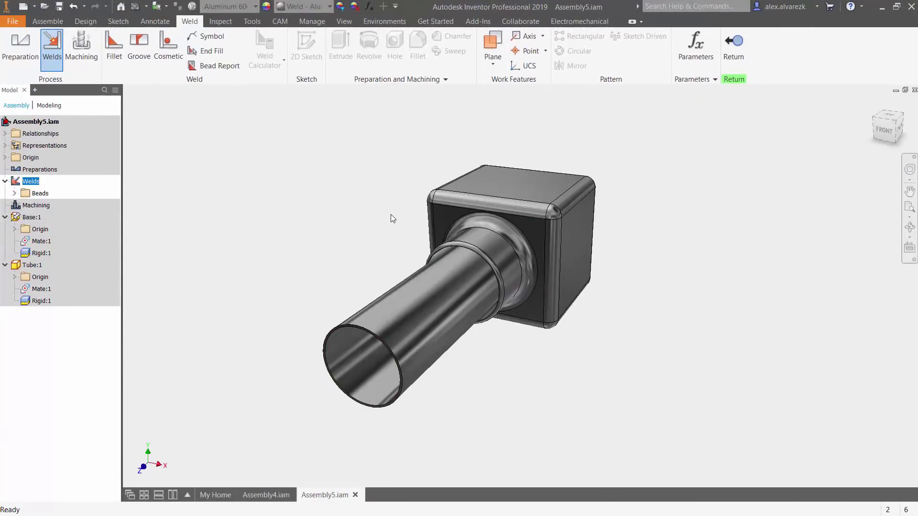
click(678, 211)
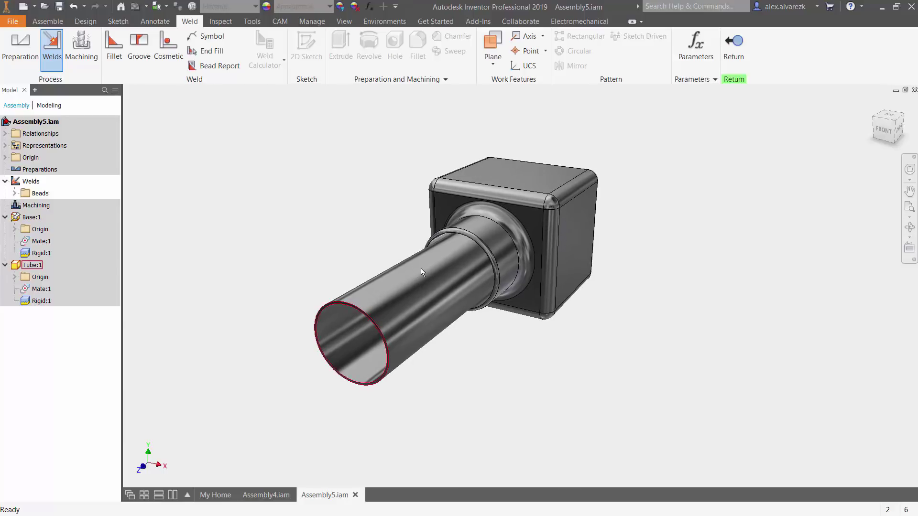
scroll(421, 239, up, 3)
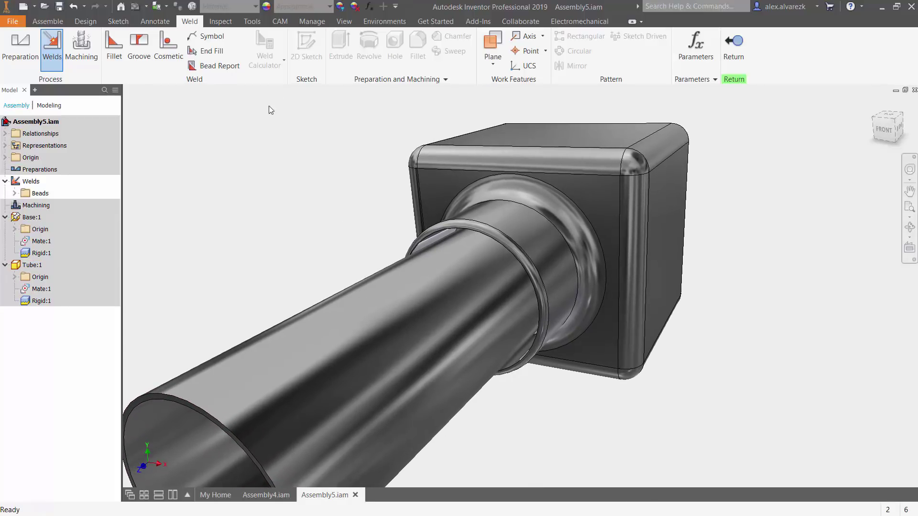
click(114, 48)
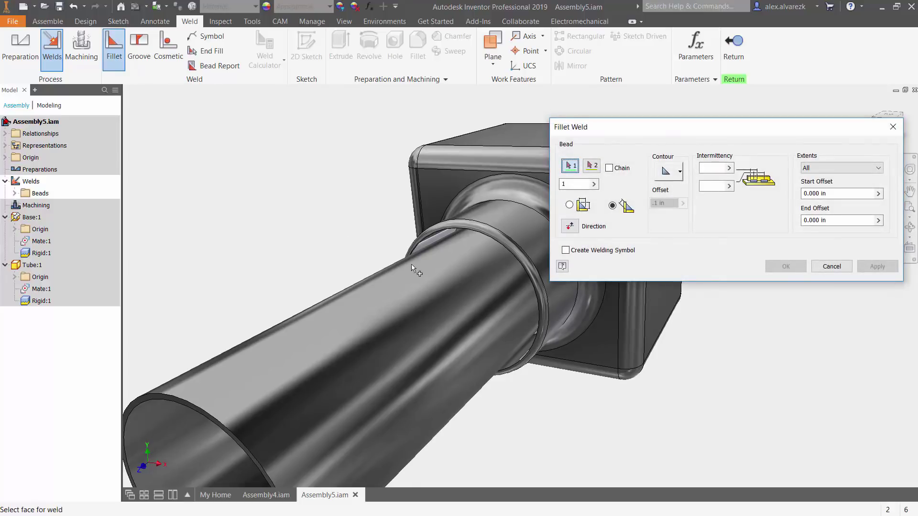
click(448, 271)
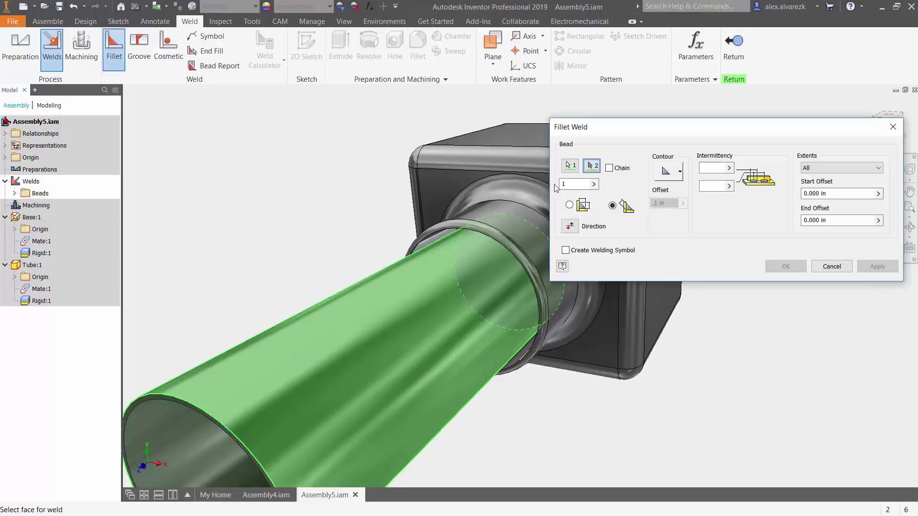
click(434, 237)
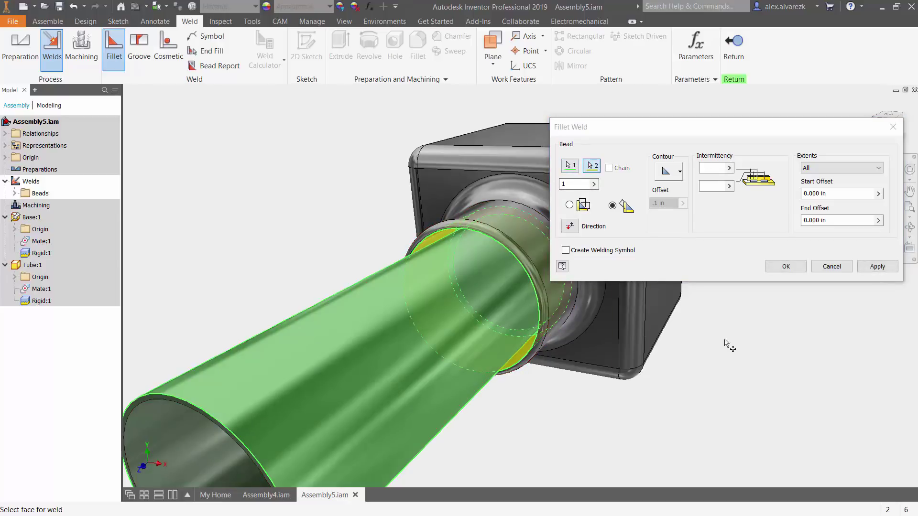
click(786, 266)
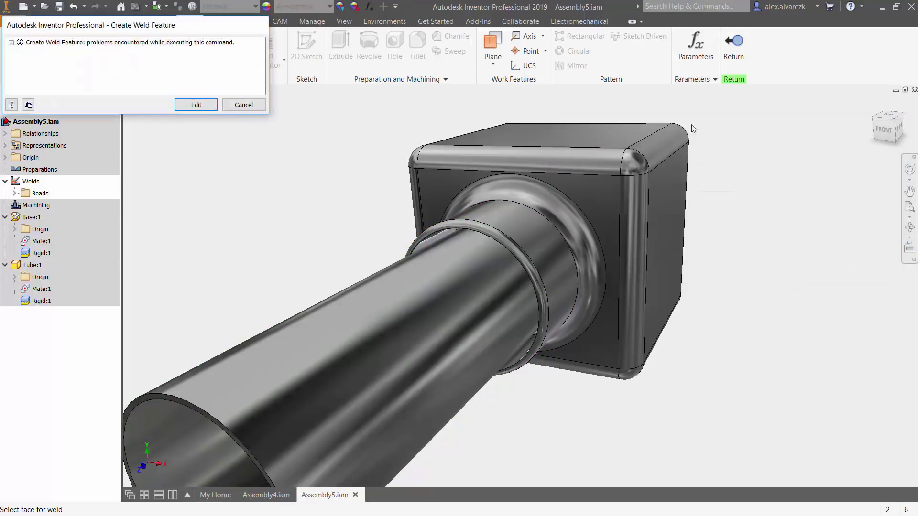
drag(210, 25, 236, 35)
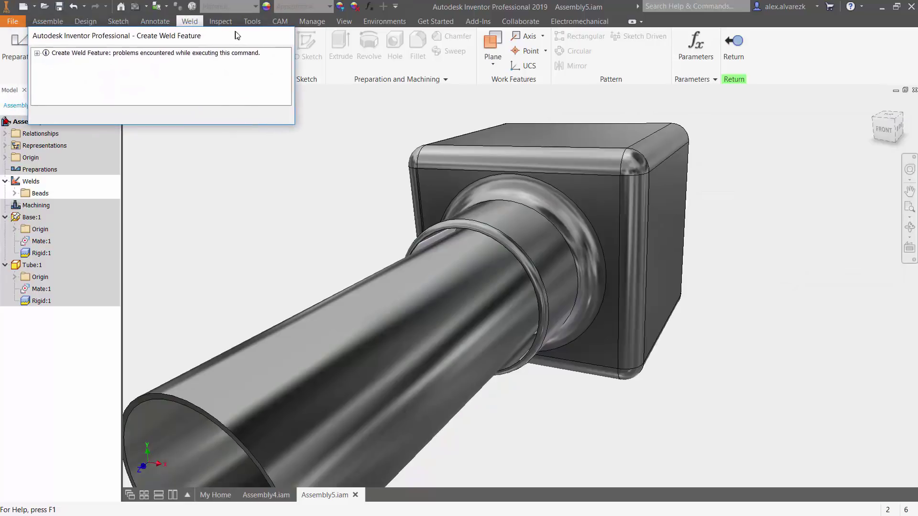
click(38, 52)
click(46, 62)
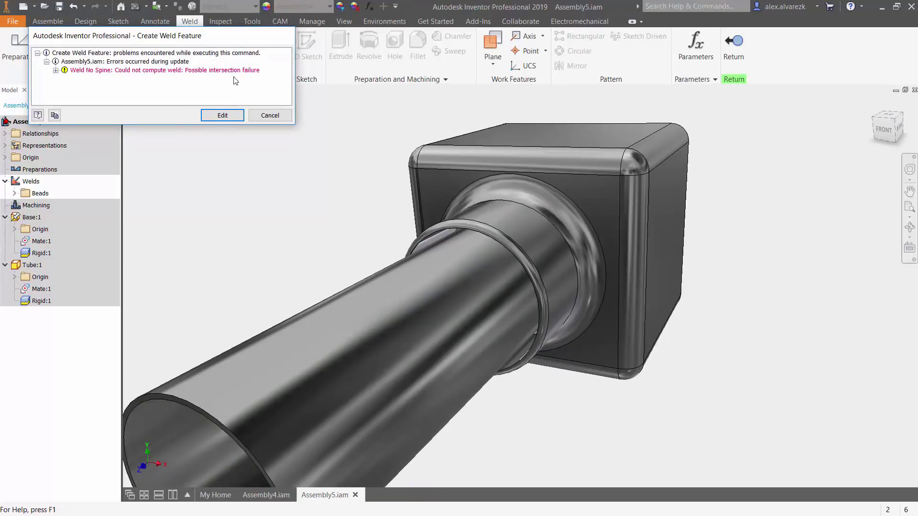
click(270, 116)
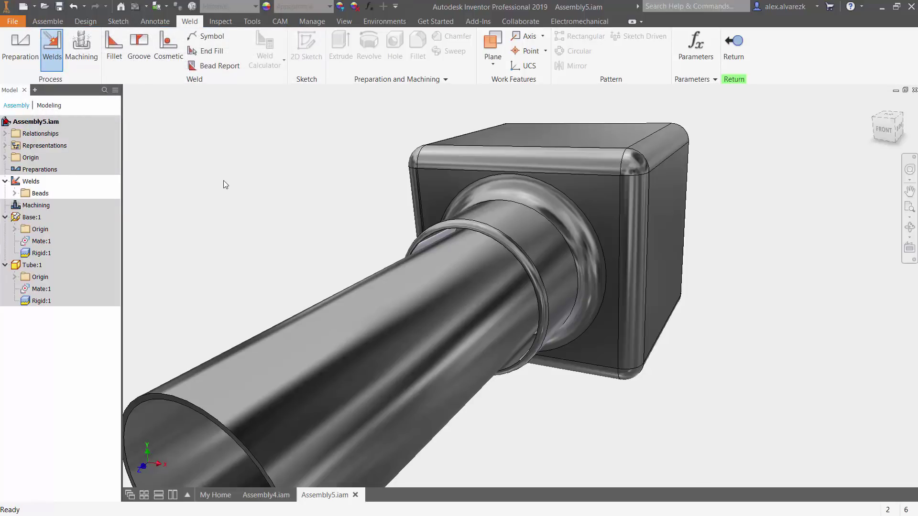
Step: Create a radial-fill groove weld joining the tube's outer face to the collar face
click(142, 59)
shift+middle_drag(279, 158, 354, 191)
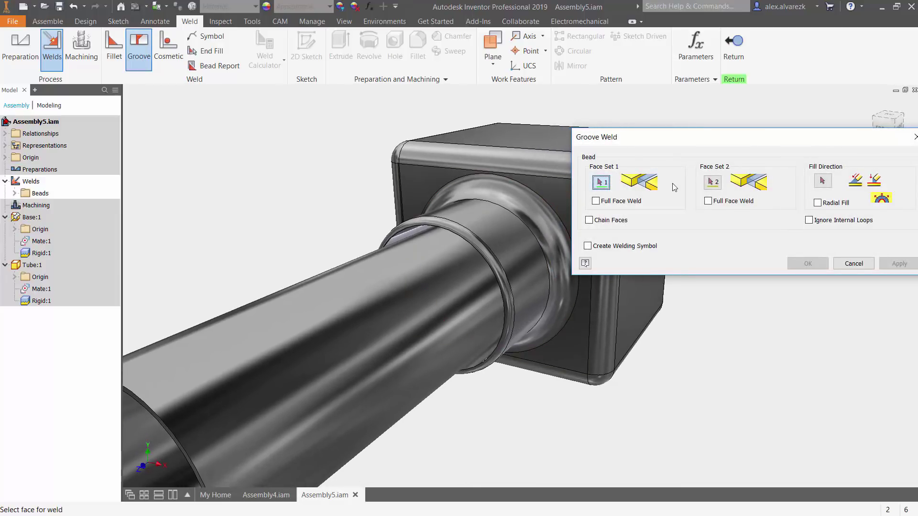
click(447, 269)
click(712, 182)
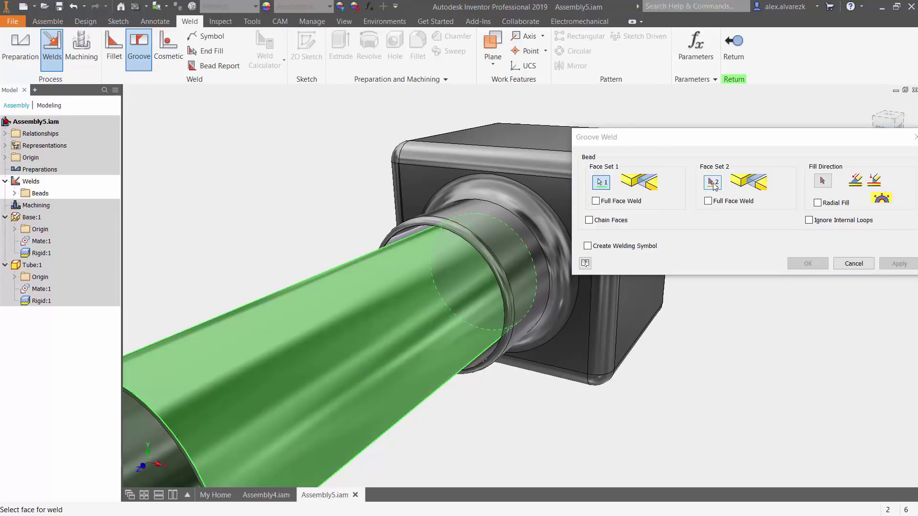
click(406, 234)
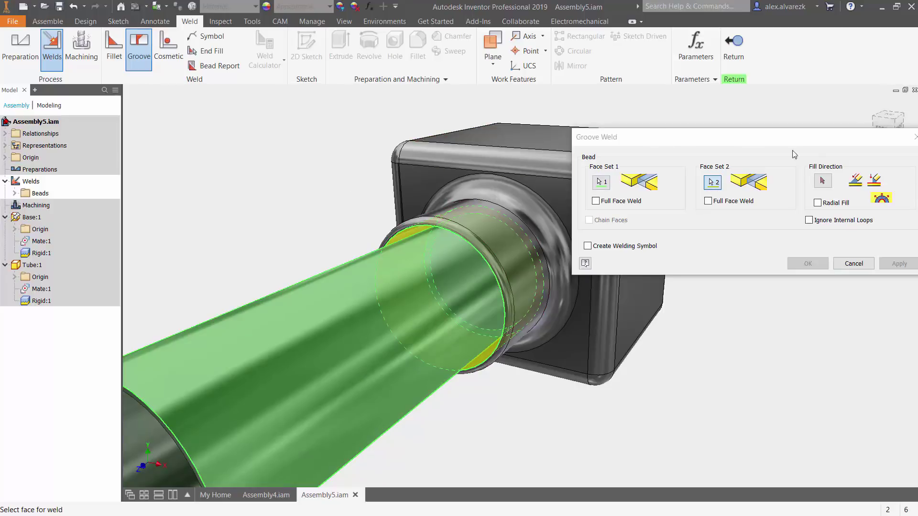
click(761, 138)
drag(757, 140, 682, 113)
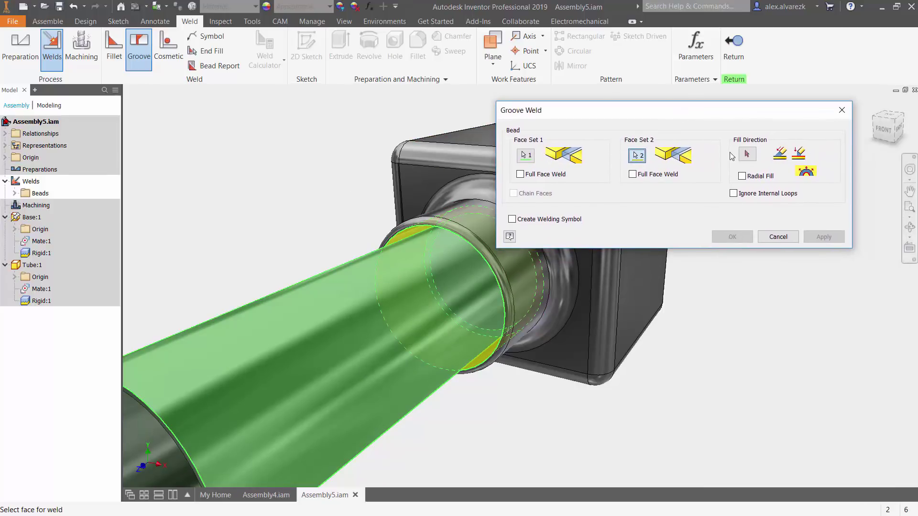
click(742, 177)
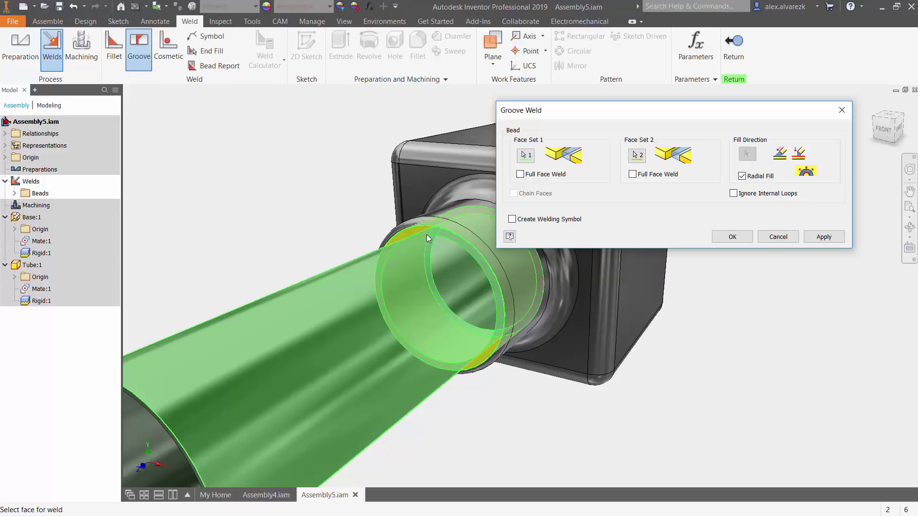
click(731, 236)
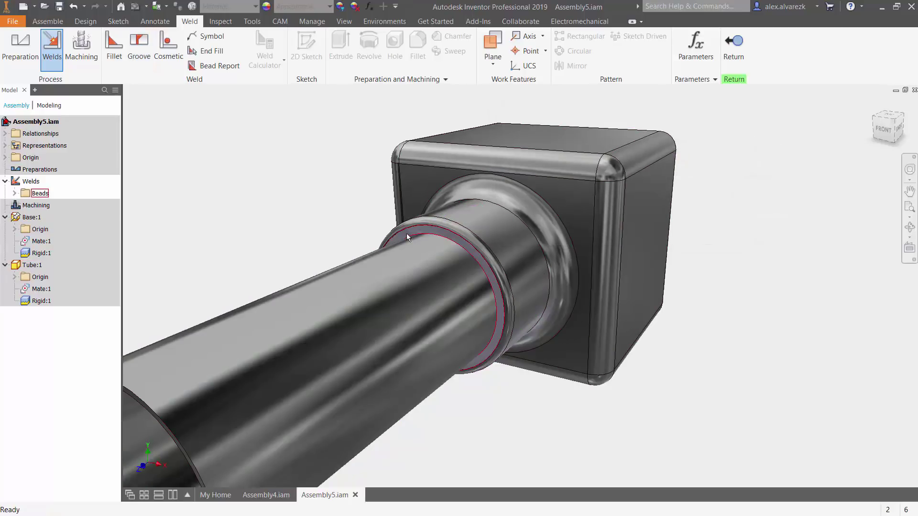
scroll(406, 233, up, 4)
scroll(466, 236, up, 3)
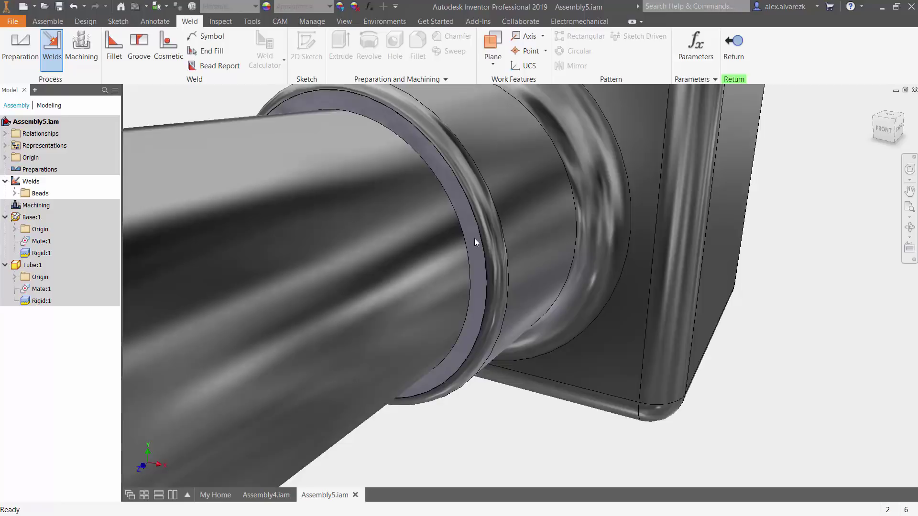
scroll(476, 241, up, 1)
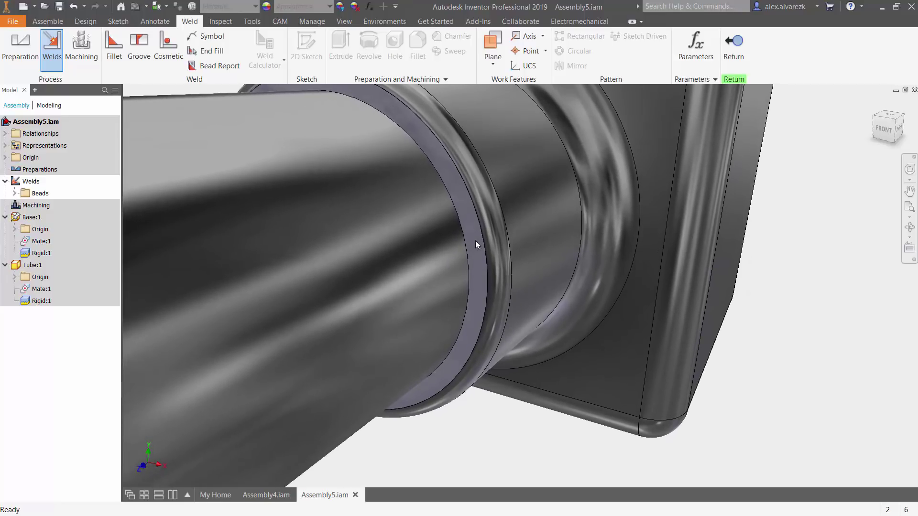
shift+middle_drag(475, 240, 475, 240)
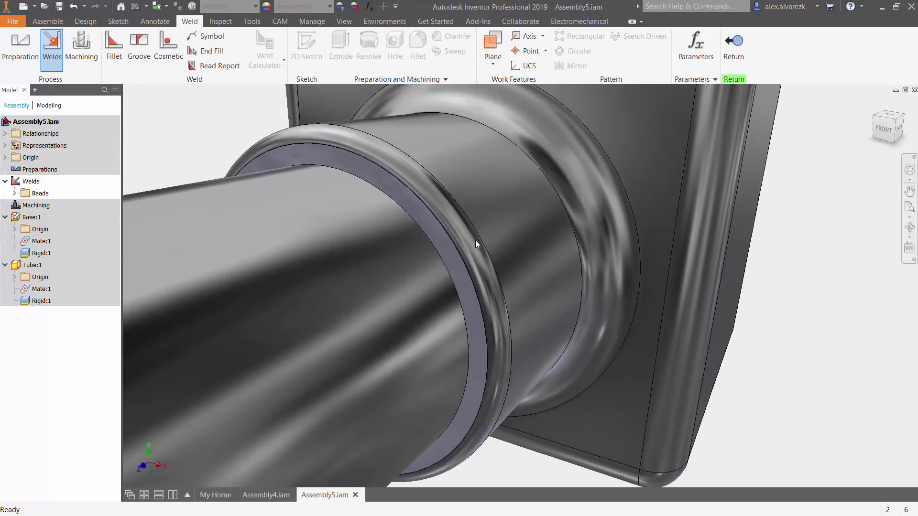
scroll(475, 240, down, 5)
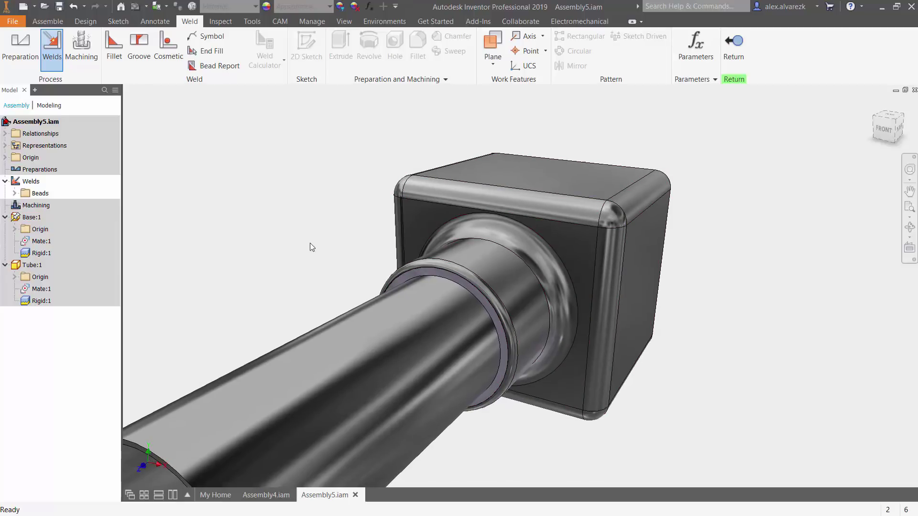